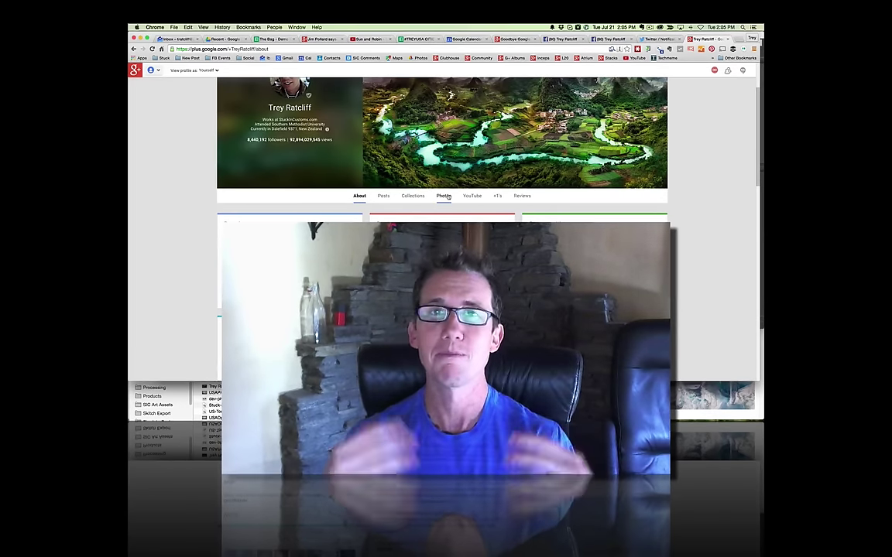
# Step: Go from the Google+ profile's about page to its Photos, reaching the Google Photos album collections
pyautogui.click(444, 196)
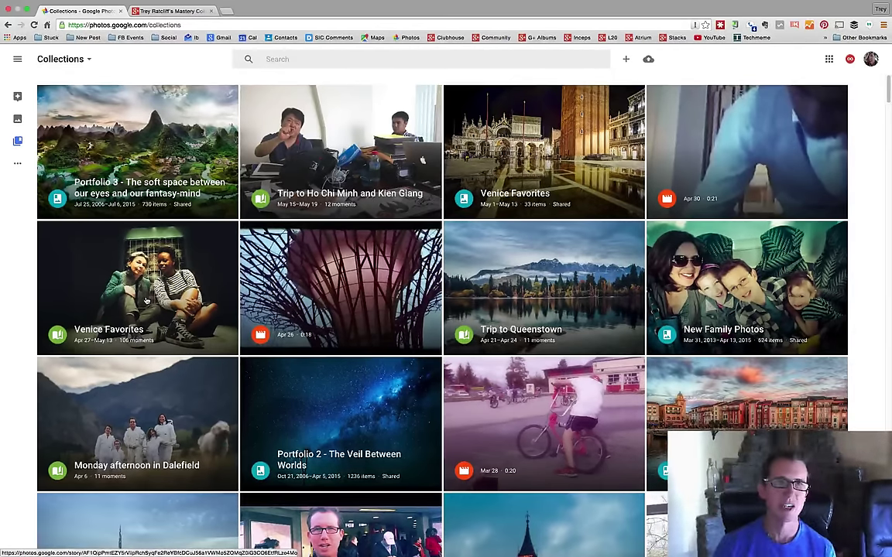
# Step: Upload all five JPEG images from the computer and title the new album '5 Very Random Photos'
pyautogui.scroll(-1, 108, 356)
pyautogui.scroll(1, 93, 418)
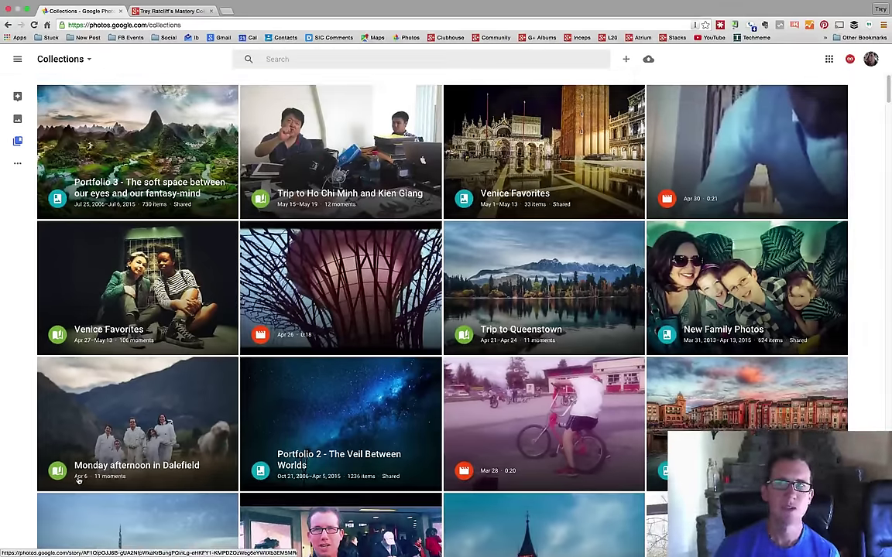
pyautogui.click(648, 61)
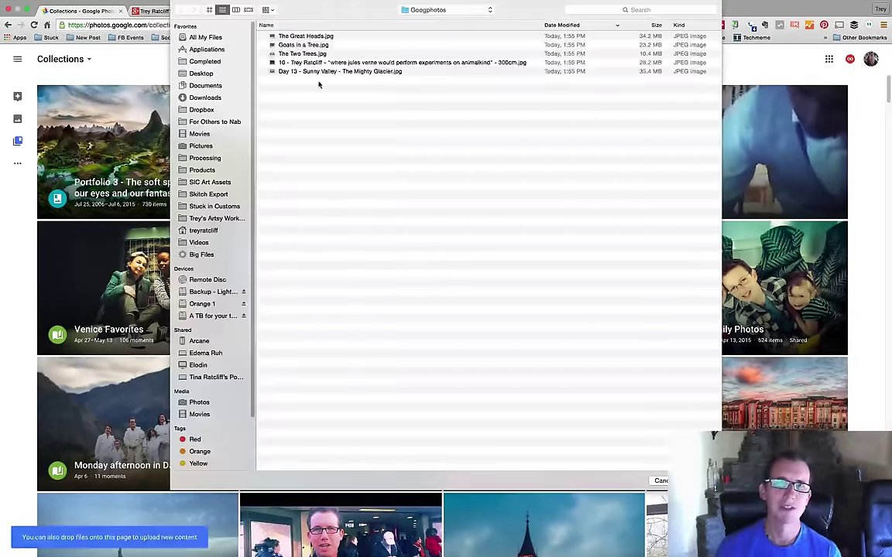
pyautogui.moveTo(318, 84); pyautogui.dragTo(289, 35)
pyautogui.press('Return')
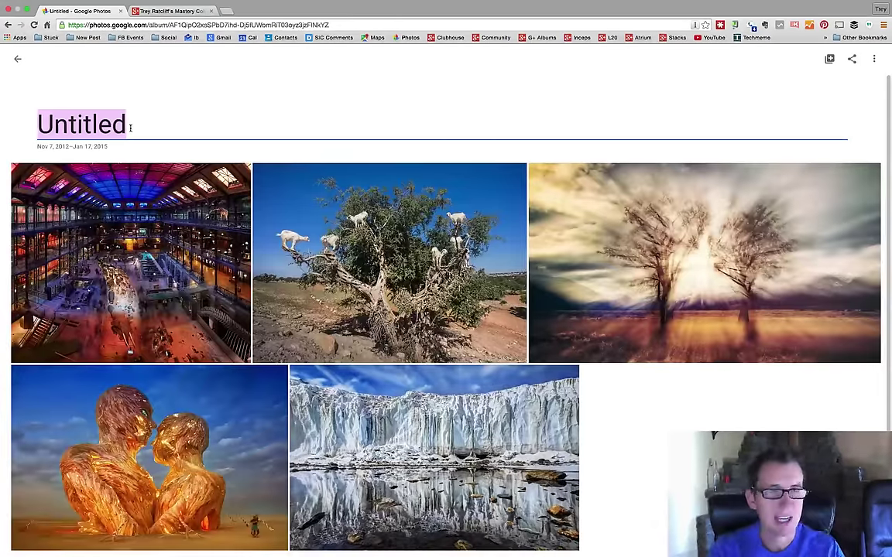
pyautogui.write('5 Very Rand')
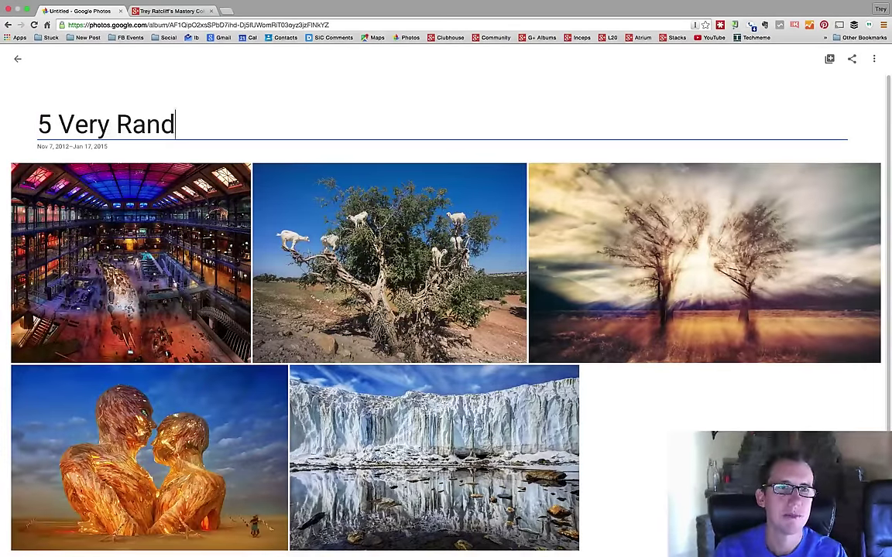
pyautogui.write('om Photos')
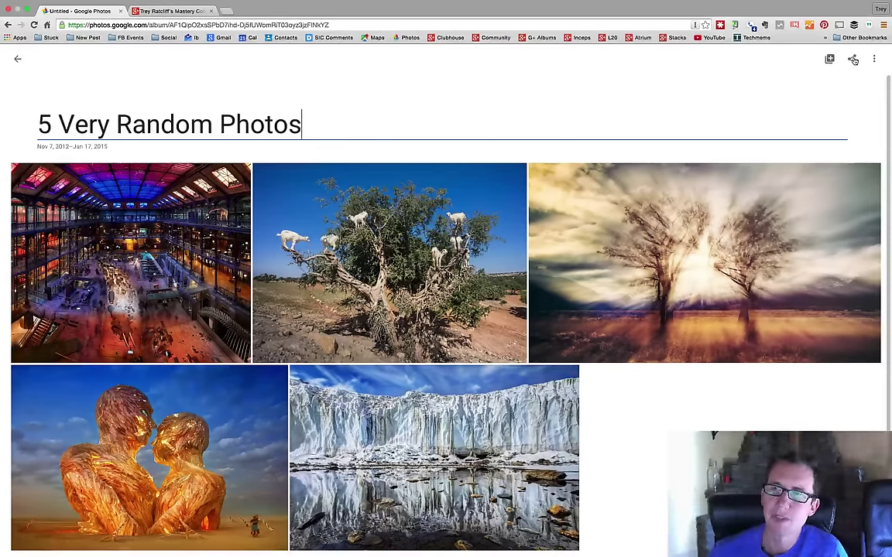
# Step: Share the '5 Very Random Photos' album to a new Google+ post draft
pyautogui.click(832, 92)
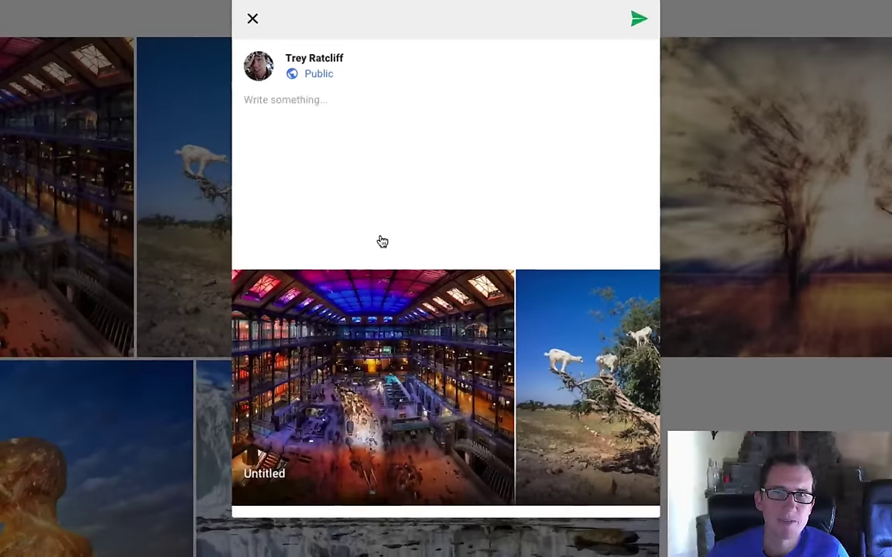
# Step: Change the post's audience from Public to the Mastery Cohort community, dropping the circles audience
pyautogui.click(324, 78)
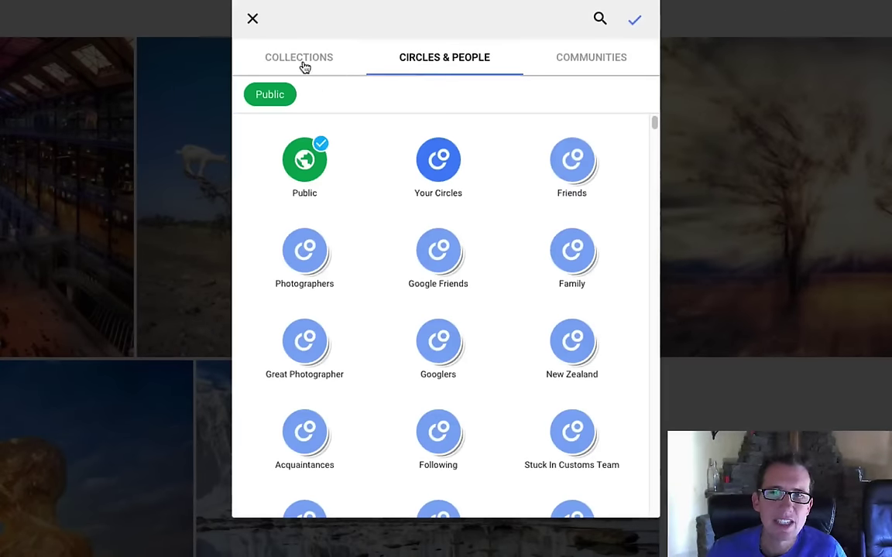
pyautogui.click(305, 68)
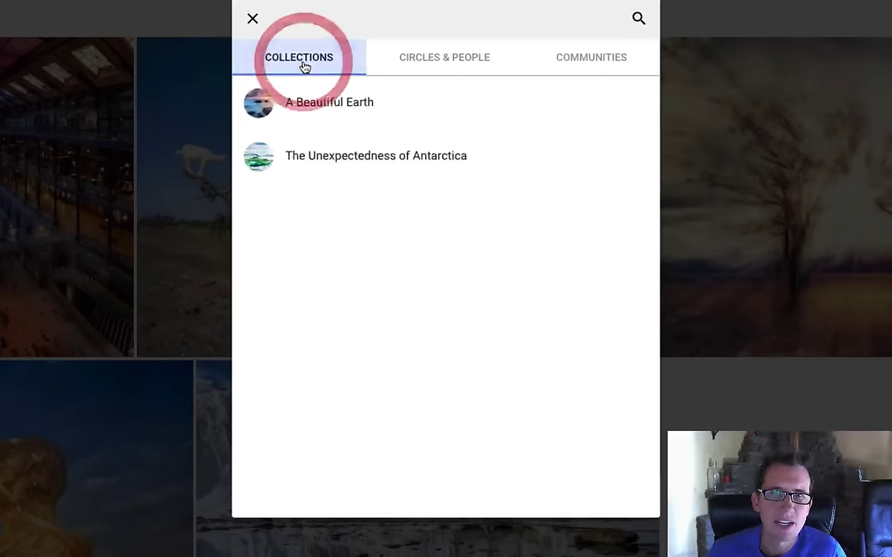
pyautogui.click(433, 69)
pyautogui.click(576, 65)
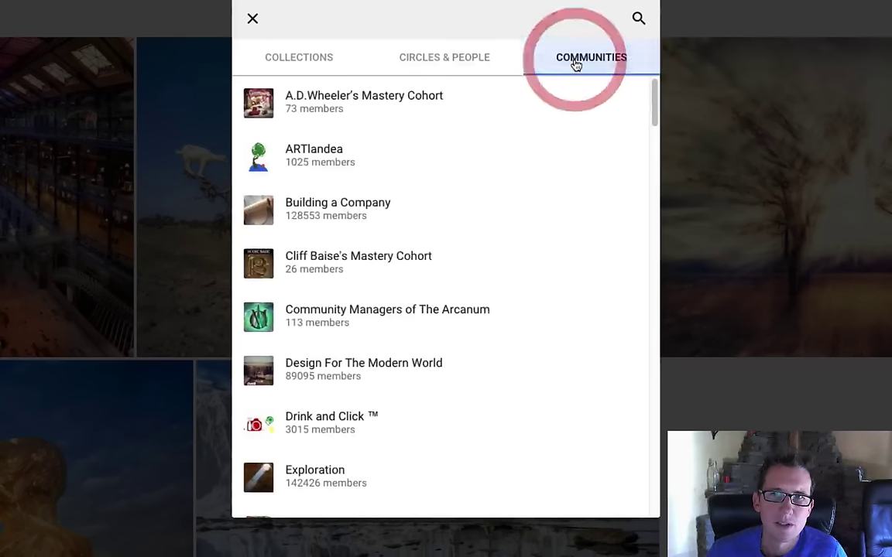
pyautogui.moveTo(654, 95)
pyautogui.mouseDown()
pyautogui.moveTo(669, 261)
pyautogui.moveTo(657, 309)
pyautogui.moveTo(660, 485)
pyautogui.mouseUp()
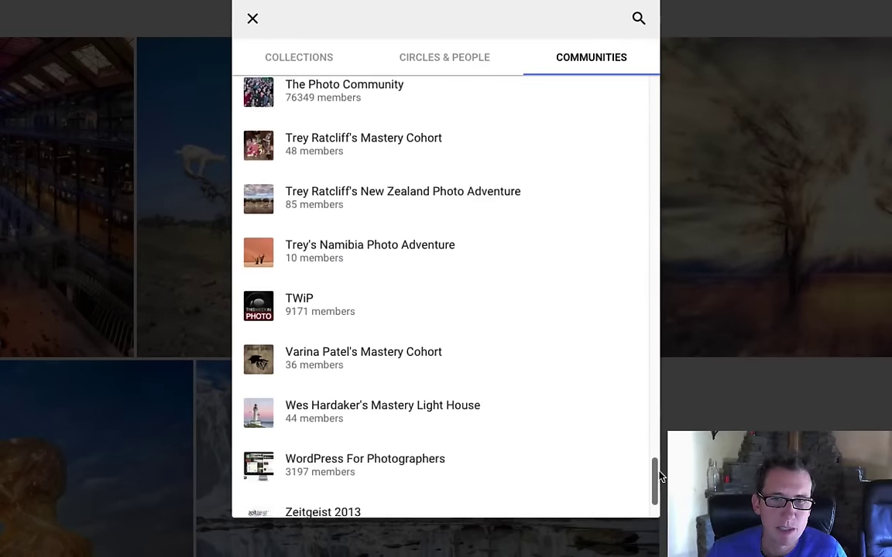
pyautogui.click(403, 157)
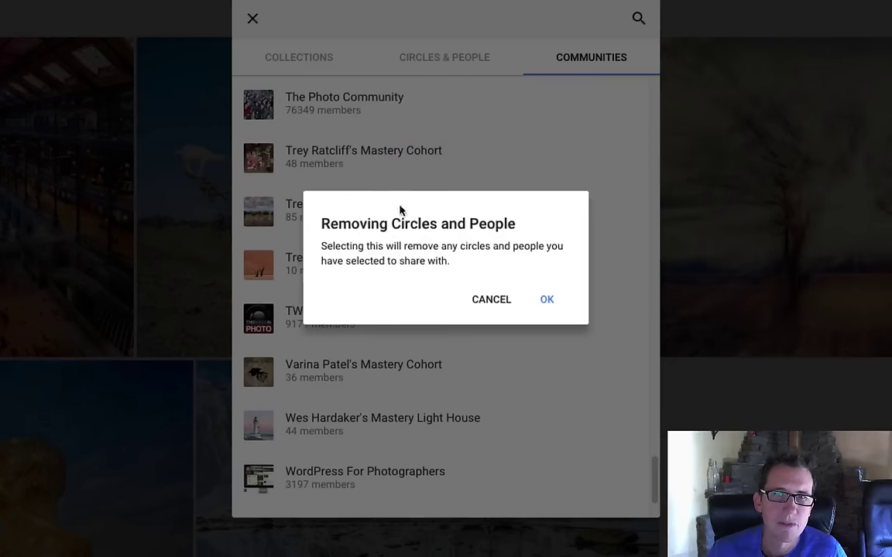
pyautogui.click(546, 301)
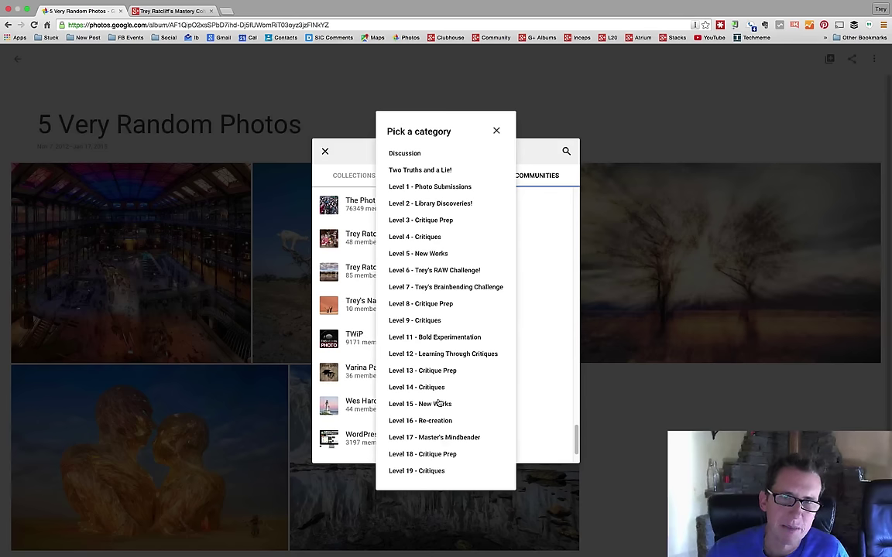
# Step: Post the album to 'Level 1 - Photo Submissions' with the caption 'Here's my photos... enjoy! :)'
pyautogui.click(435, 187)
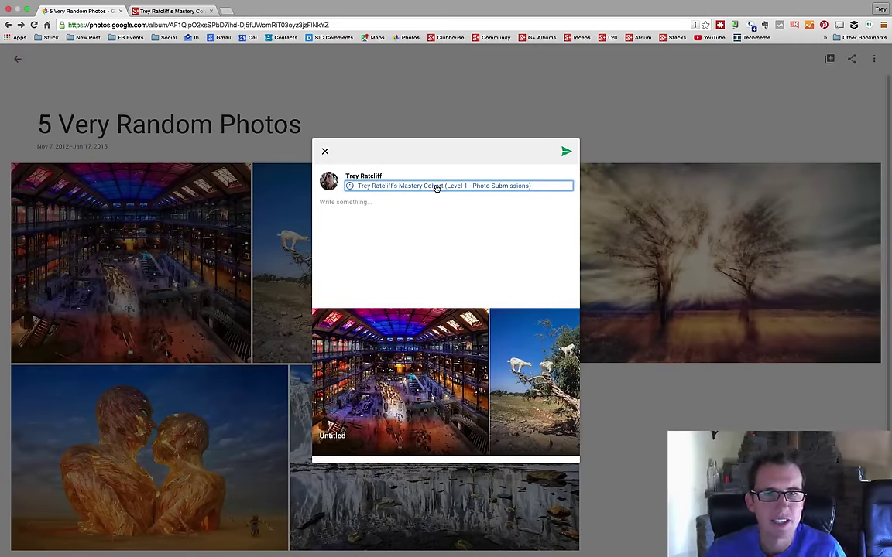
pyautogui.click(361, 206)
pyautogui.write("Here's my photos... enjoy!")
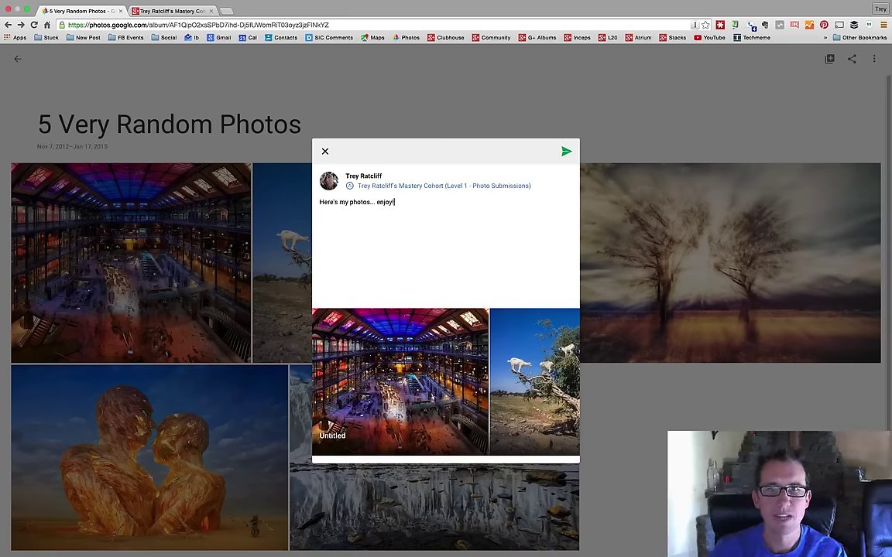
pyautogui.write(':')
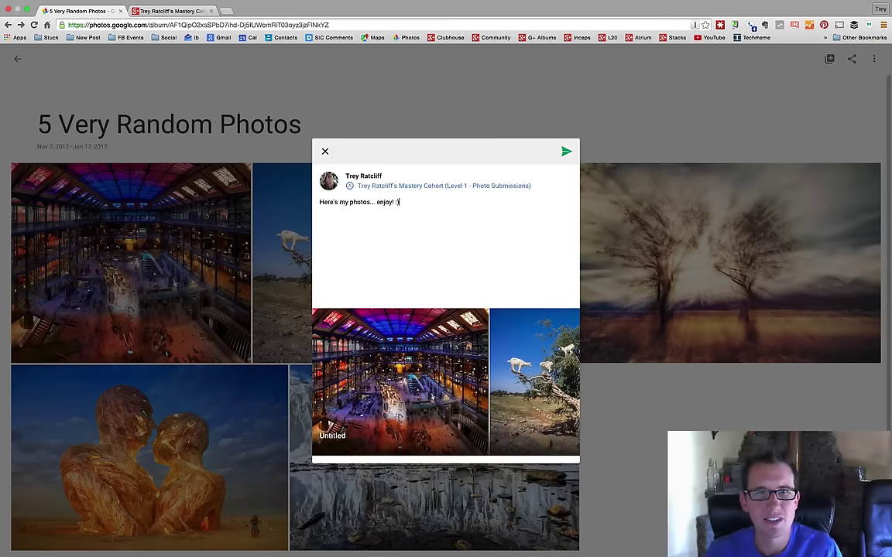
pyautogui.click(566, 151)
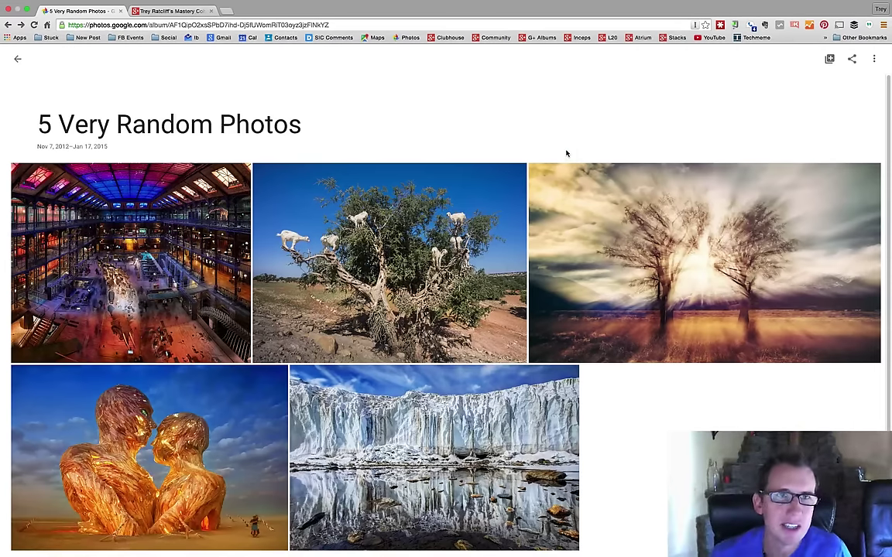
# Step: Check the new post on the refreshed Google+ community page, then return to the Google Photos album
pyautogui.click(184, 13)
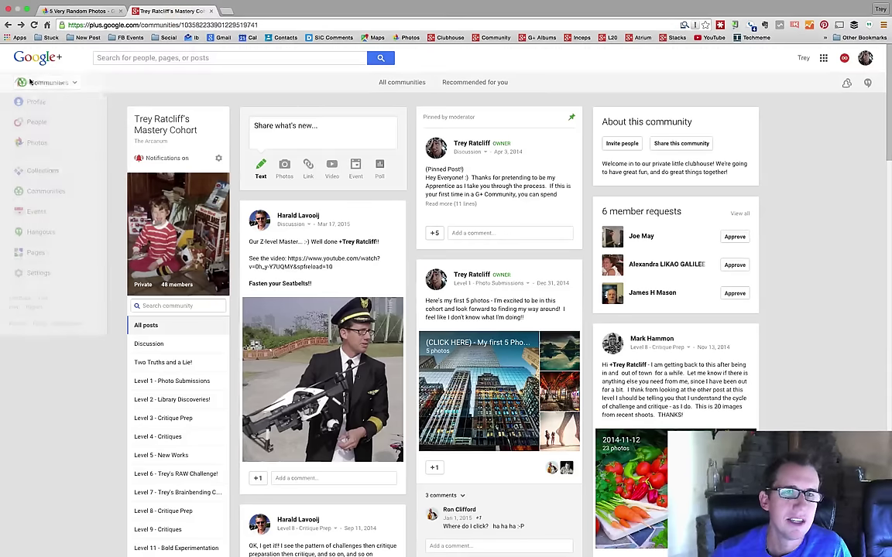
pyautogui.click(34, 25)
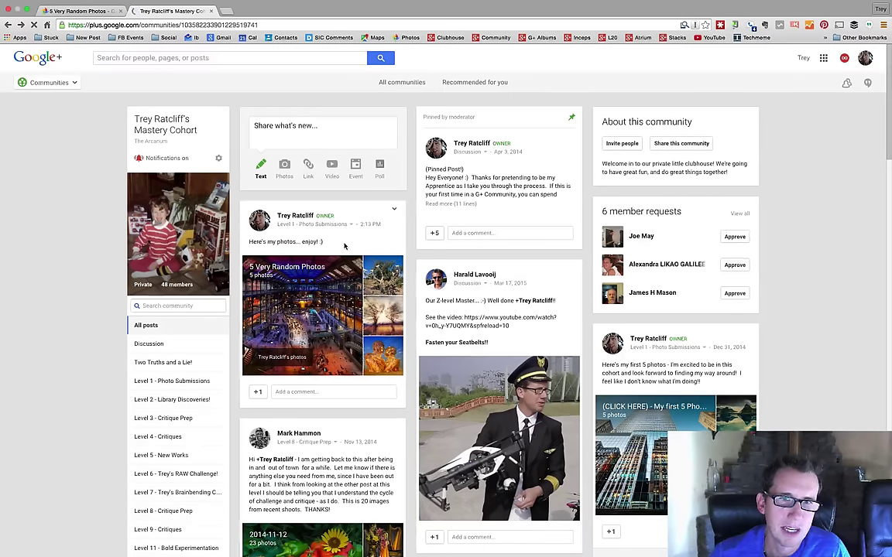
pyautogui.click(324, 306)
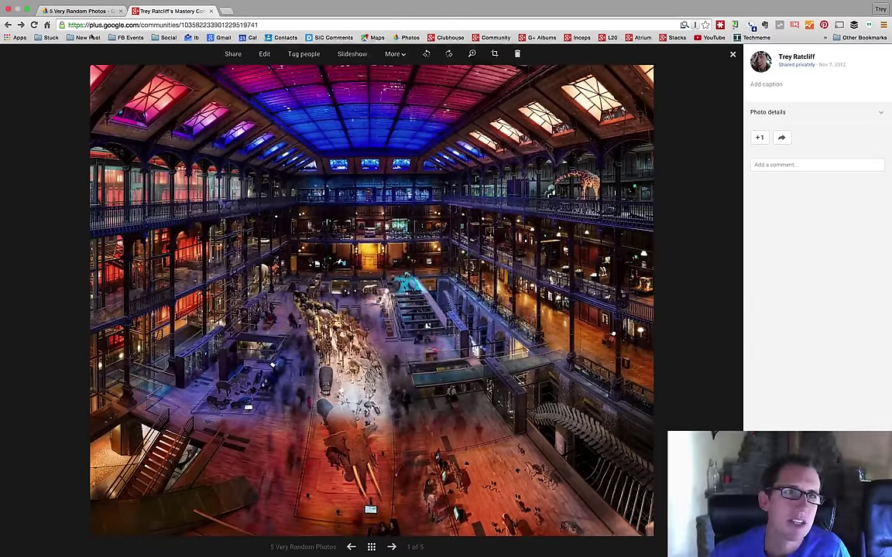
pyautogui.click(80, 11)
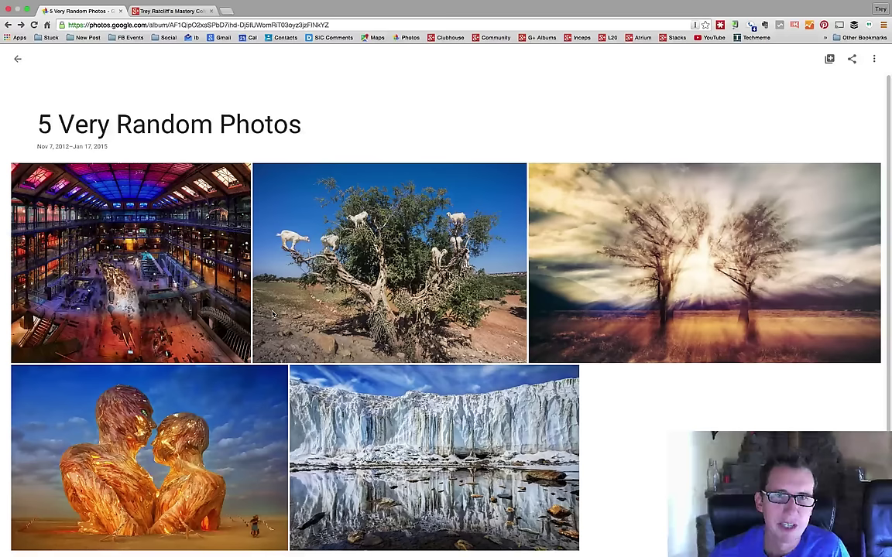
# Step: Make the goats-in-a-tree photo black and white, with Color fully removed and Light adjusted
pyautogui.click(402, 279)
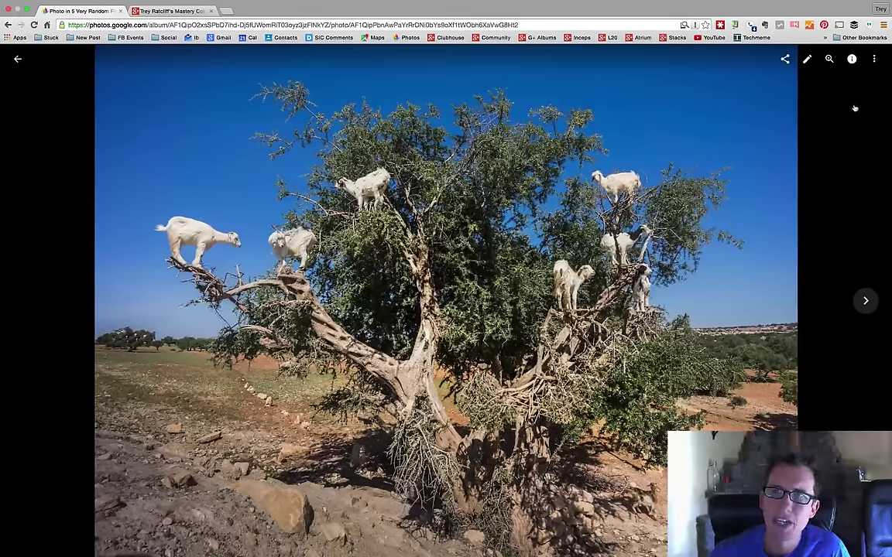
pyautogui.click(807, 59)
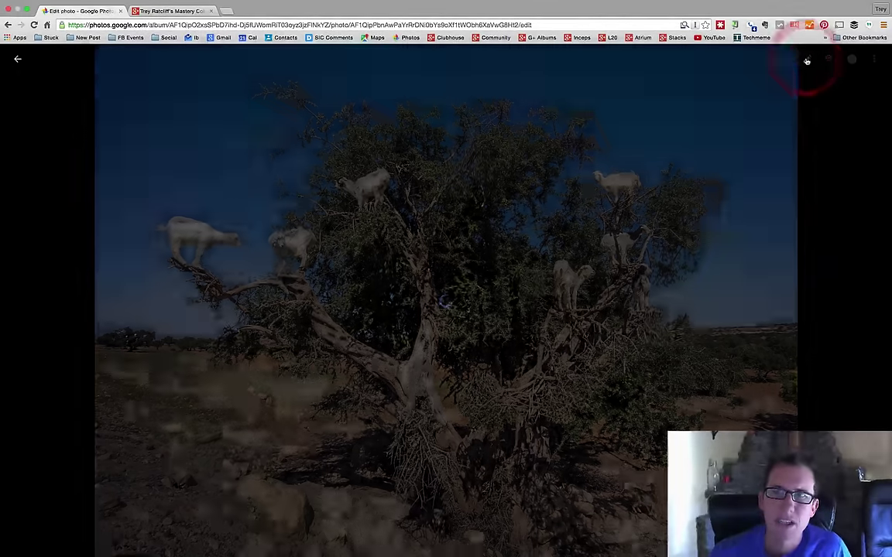
pyautogui.moveTo(818, 142); pyautogui.dragTo(787, 141)
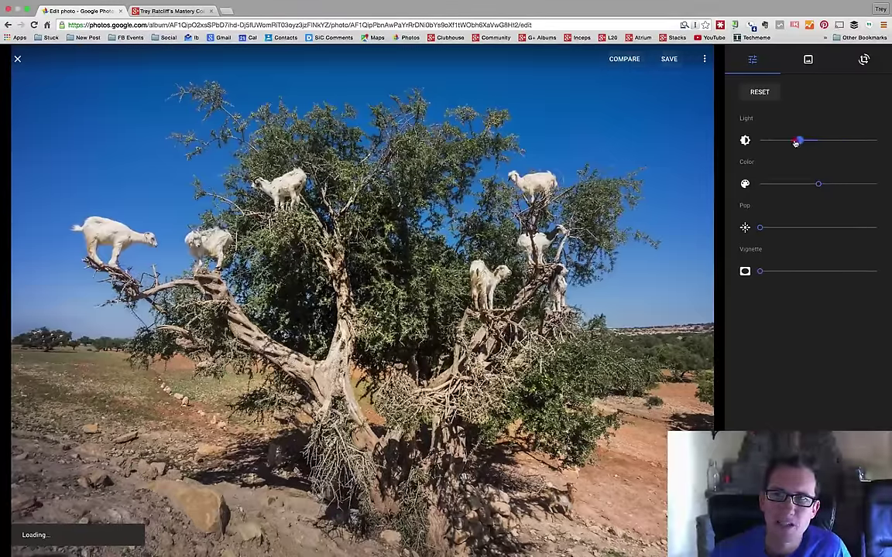
pyautogui.moveTo(818, 183); pyautogui.dragTo(762, 185)
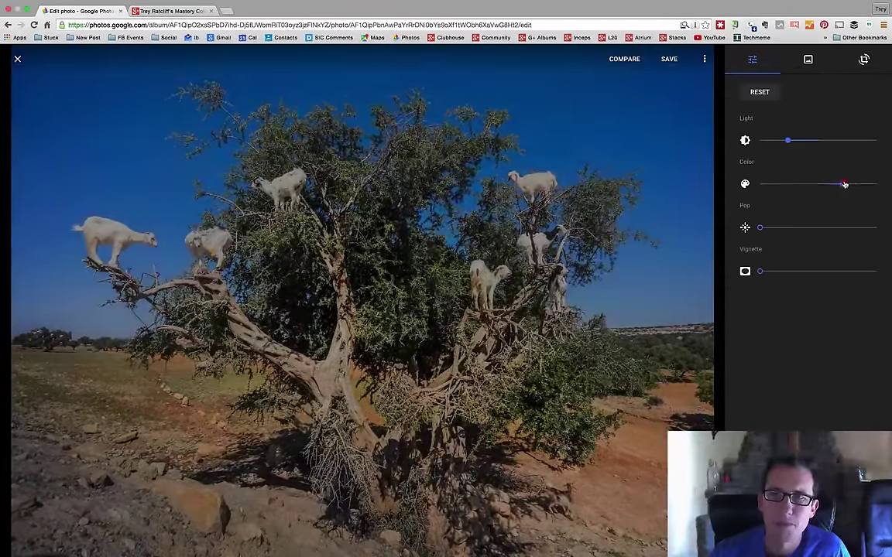
pyautogui.moveTo(845, 184); pyautogui.dragTo(731, 183)
pyautogui.moveTo(788, 141); pyautogui.dragTo(820, 142)
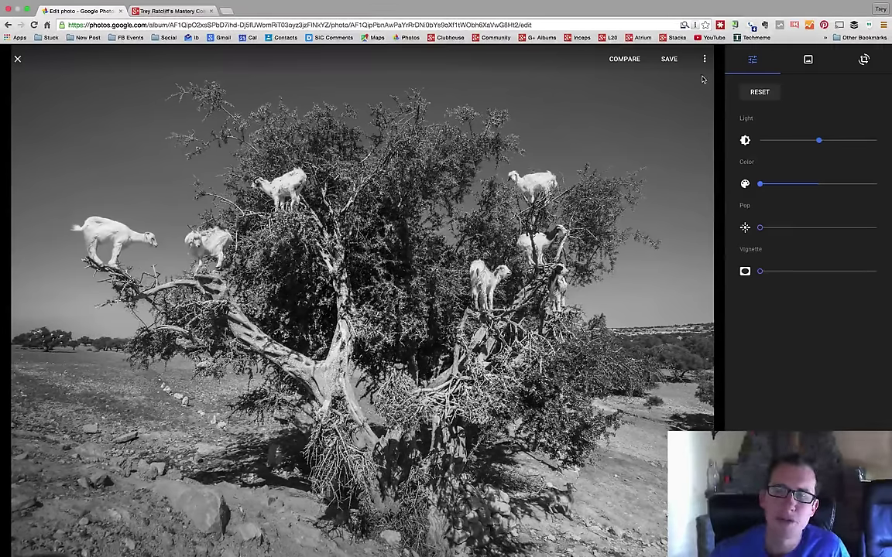
# Step: Save the edited goats photo and go back to the Google+ community tab
pyautogui.click(670, 60)
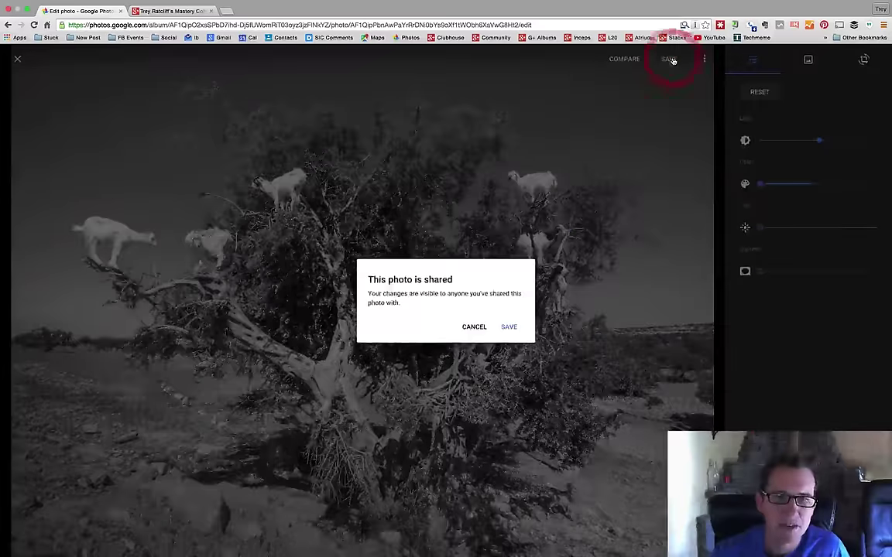
pyautogui.click(509, 327)
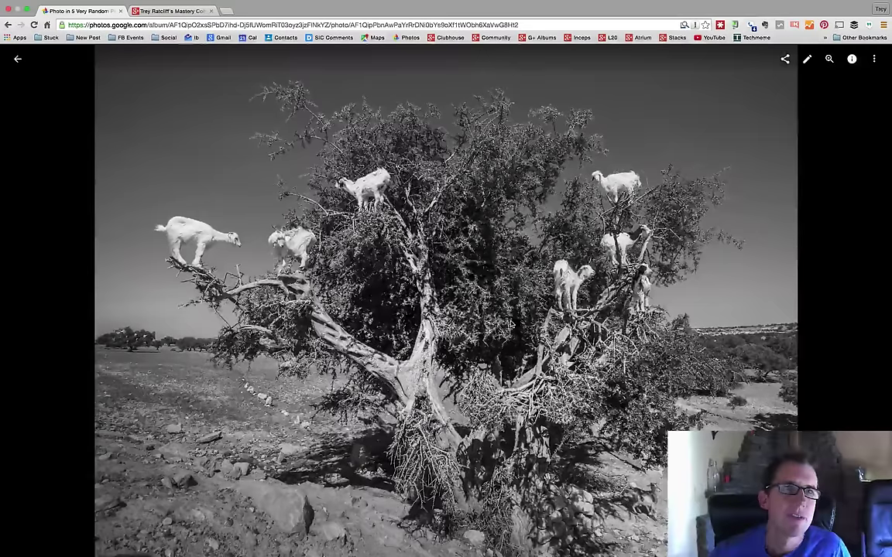
pyautogui.click(189, 12)
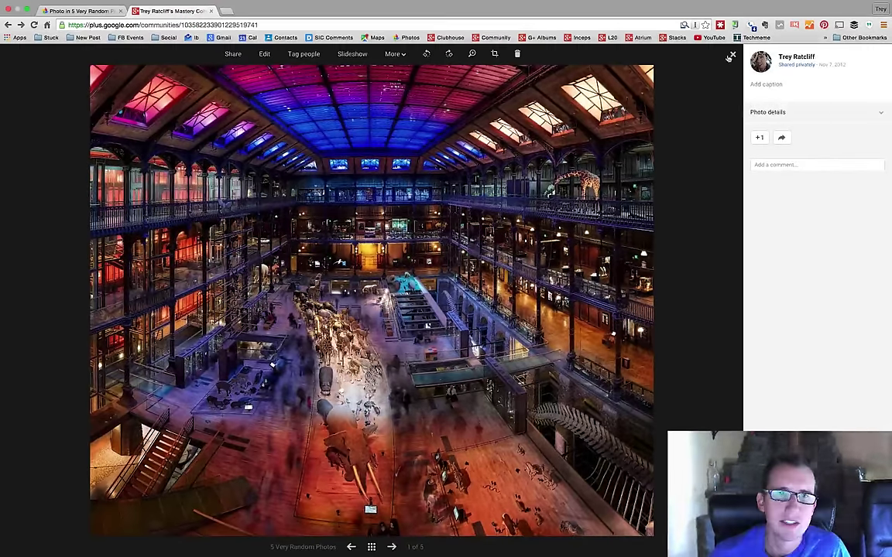
# Step: Reload the community page and open the album post's goats photo in the Google+ editor
pyautogui.click(731, 56)
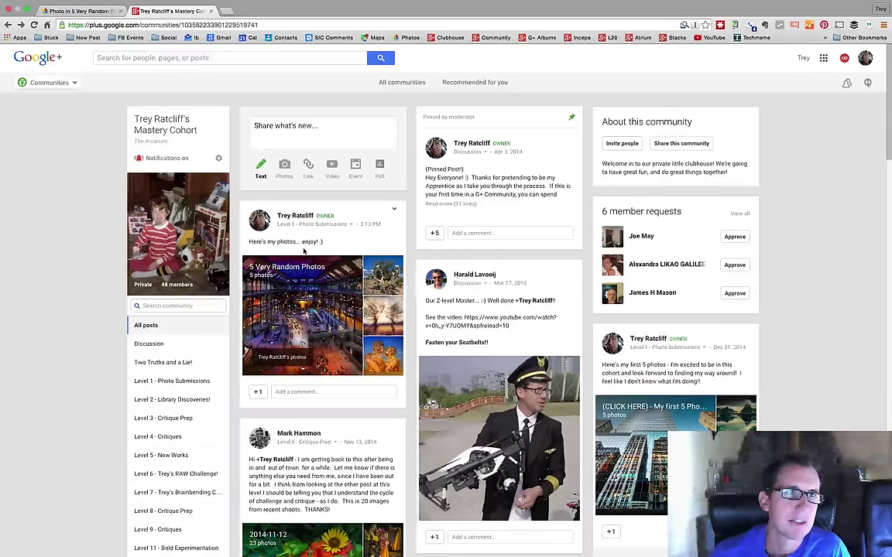
pyautogui.click(34, 25)
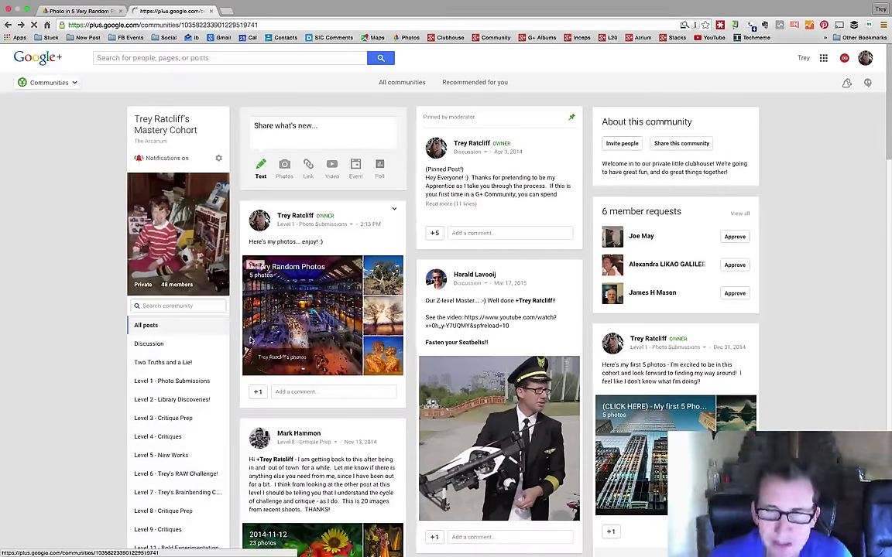
pyautogui.click(384, 280)
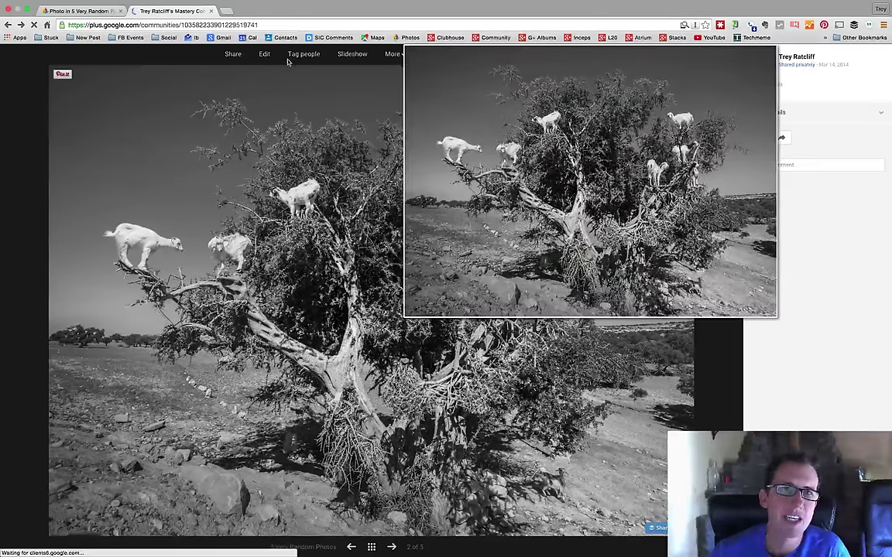
pyautogui.click(265, 55)
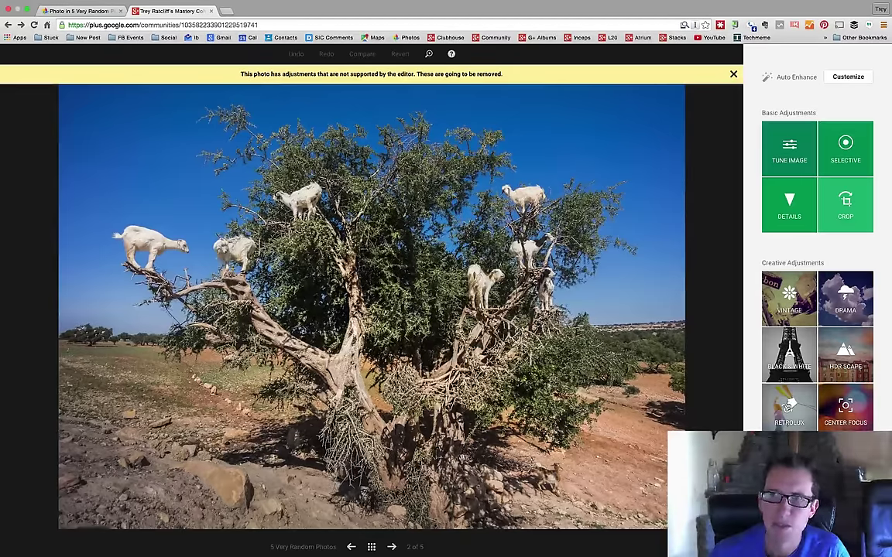
# Step: Apply a darker, vignetted Retrolux style to the goats photo and save it
pyautogui.click(786, 409)
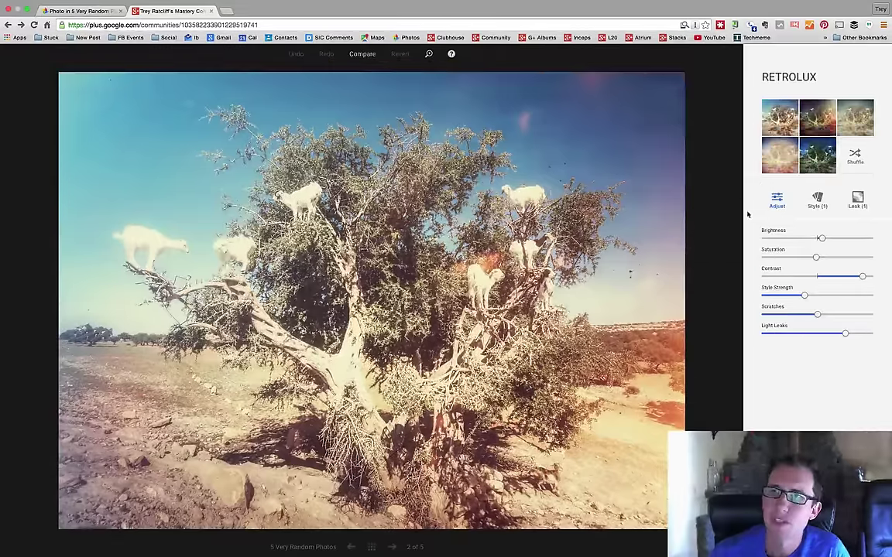
pyautogui.click(818, 116)
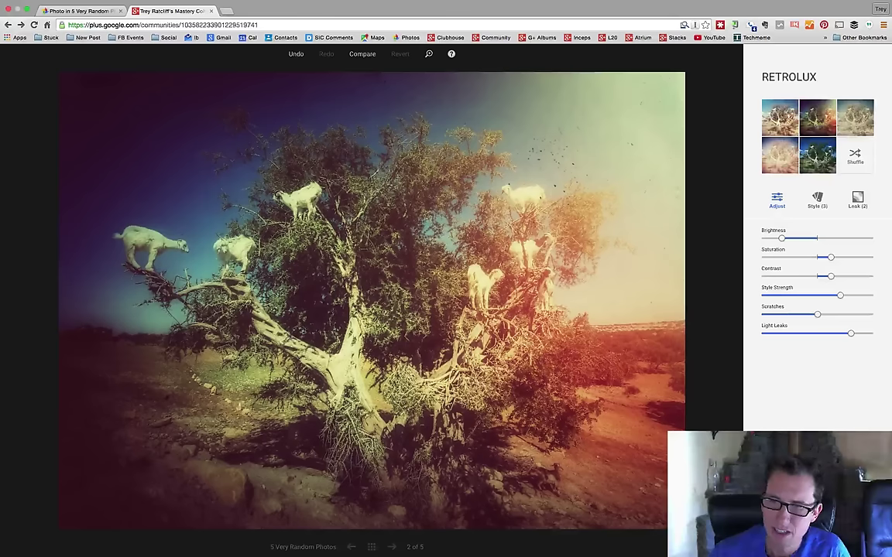
pyautogui.press('Return')
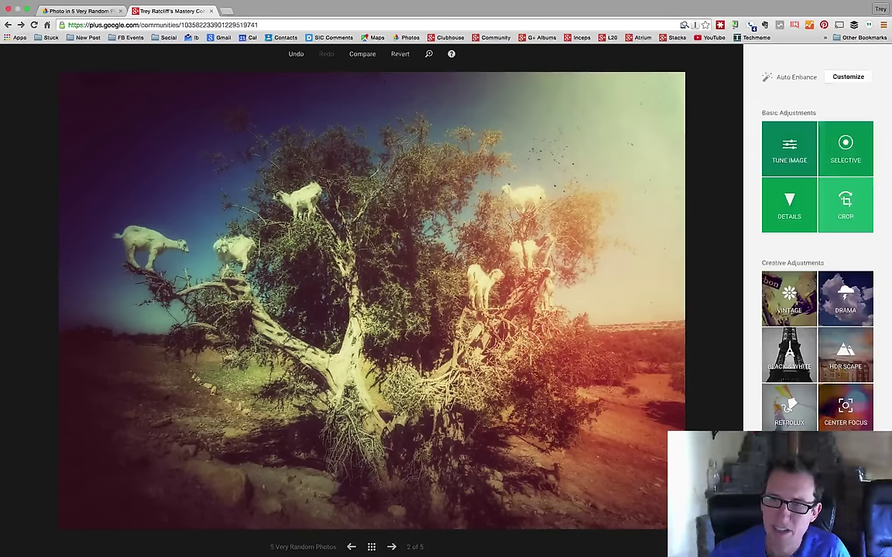
pyautogui.press('Return')
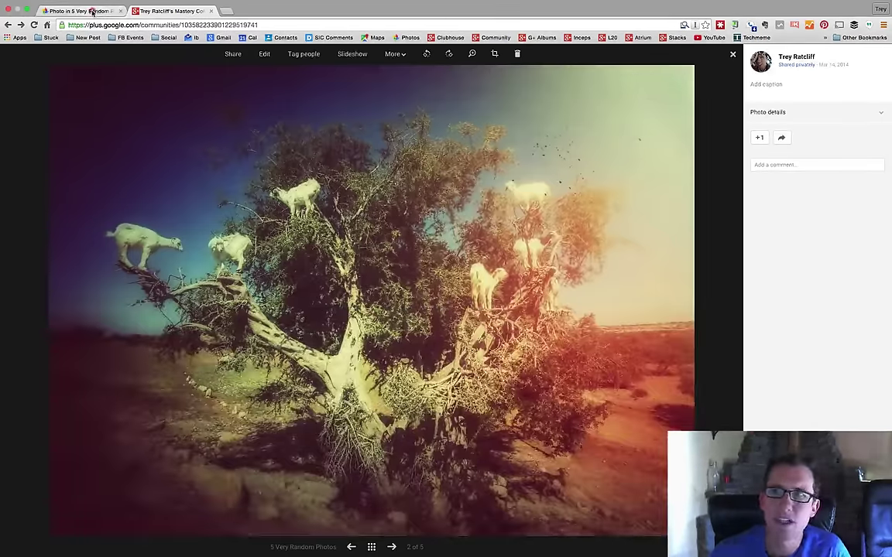
# Step: Return to the '5 Very Random Photos' album grid in the Google Photos tab
pyautogui.click(85, 11)
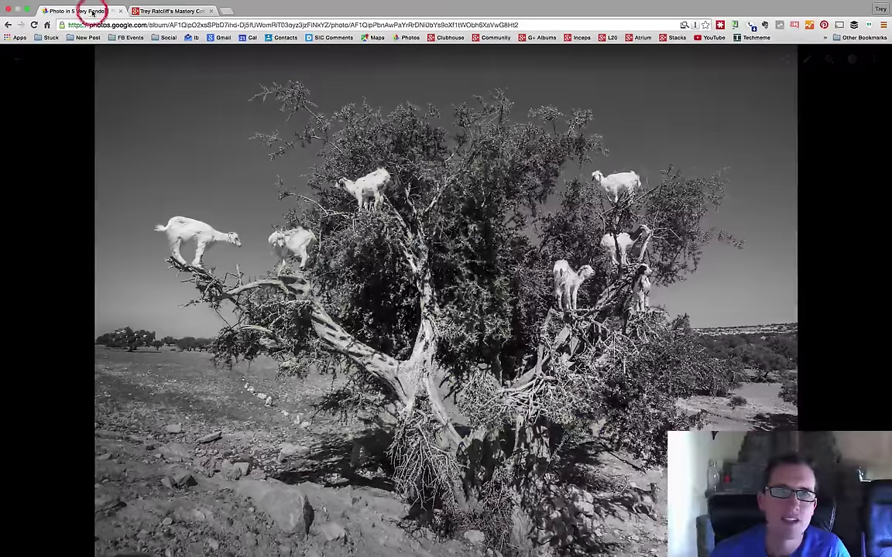
pyautogui.click(18, 58)
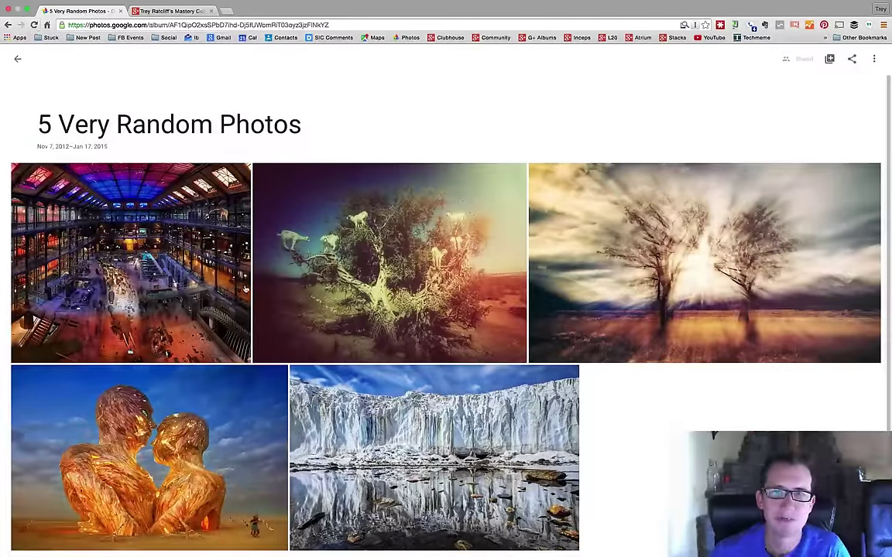